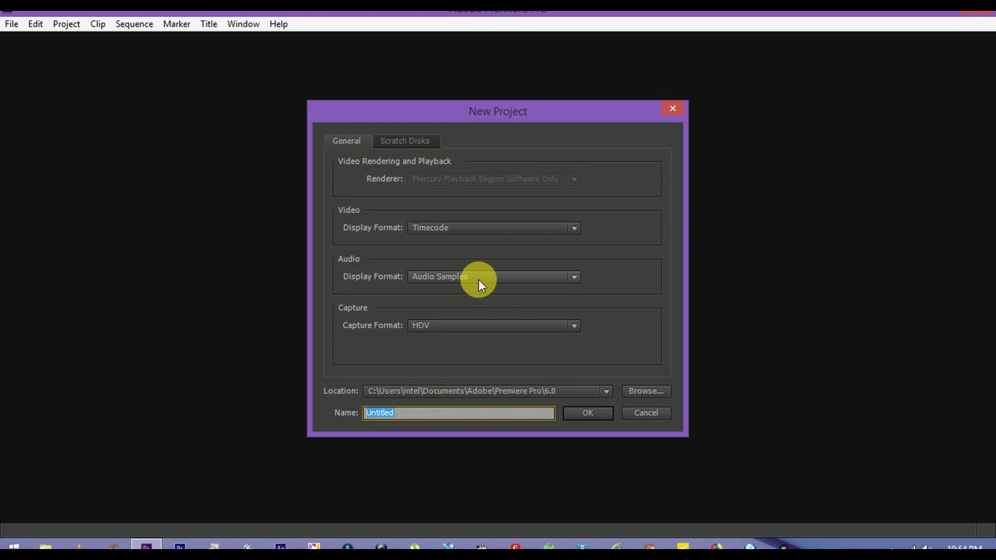
Use HDV as the new project's capture format and choose the DVCPROHD 1080p24 preset for the sequence.
click(438, 325)
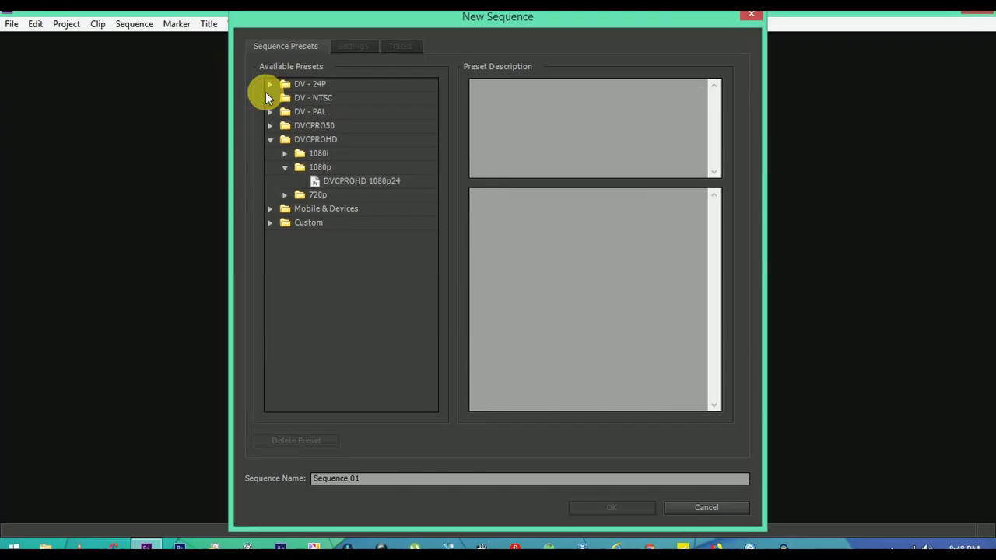
click(270, 84)
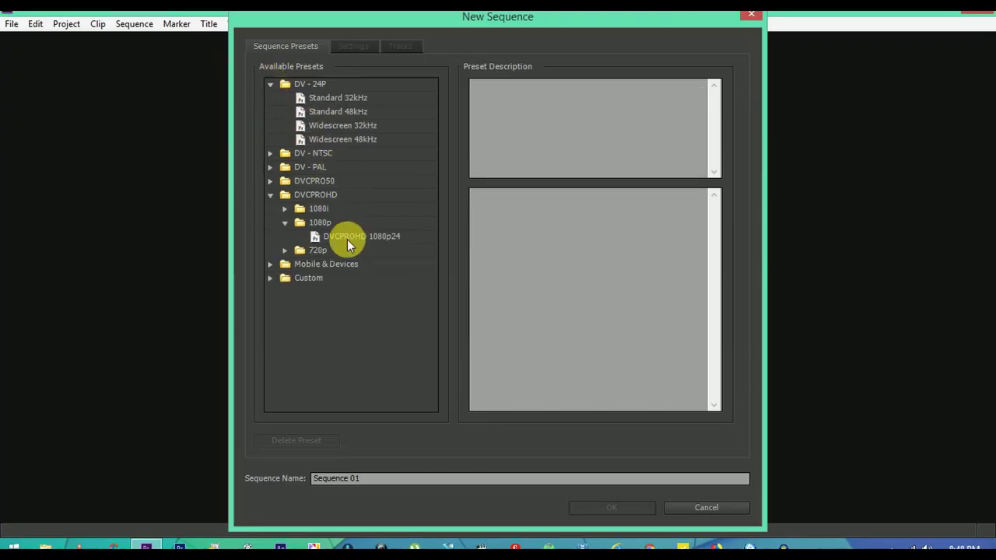
click(269, 84)
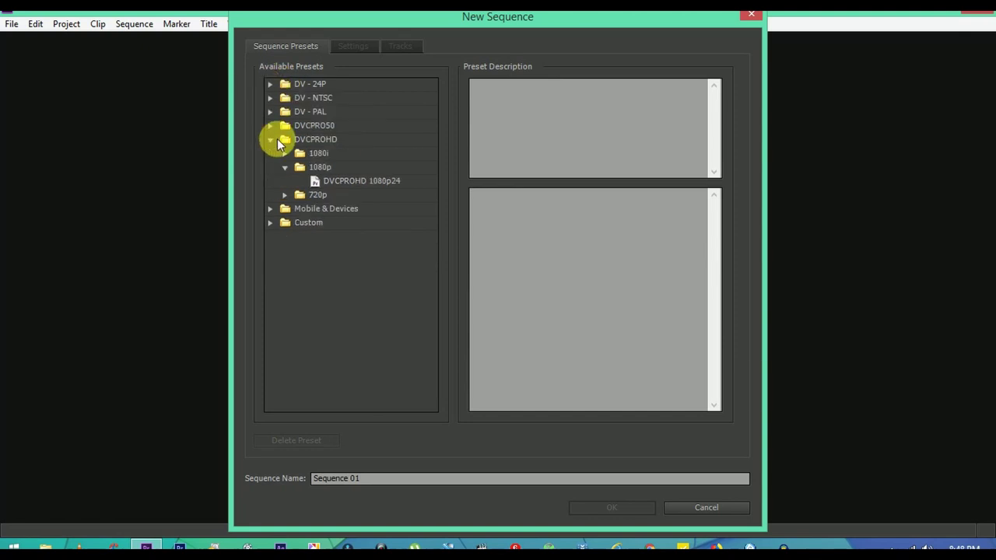
click(337, 181)
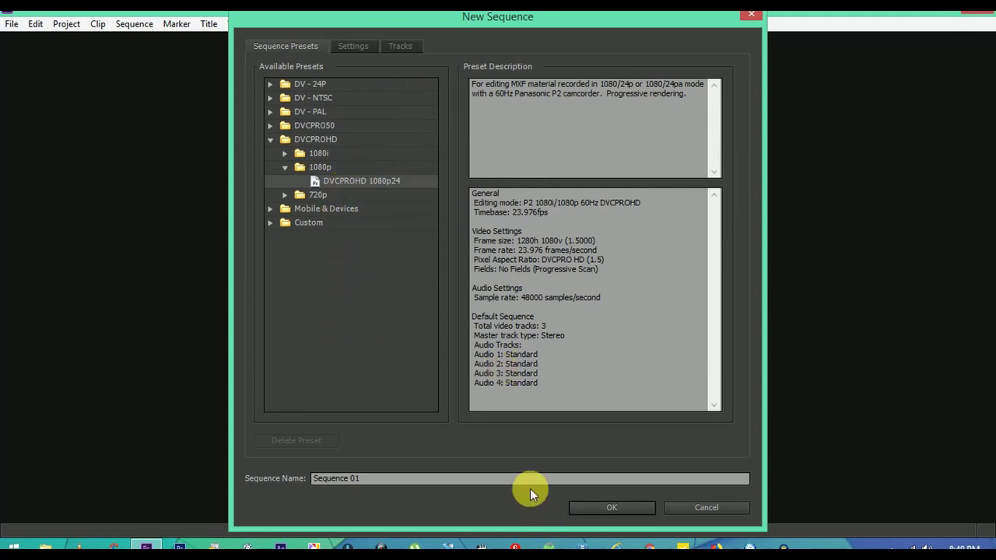
Review the new sequence's settings and track layout, and create it with the name Sequence 01.
click(358, 44)
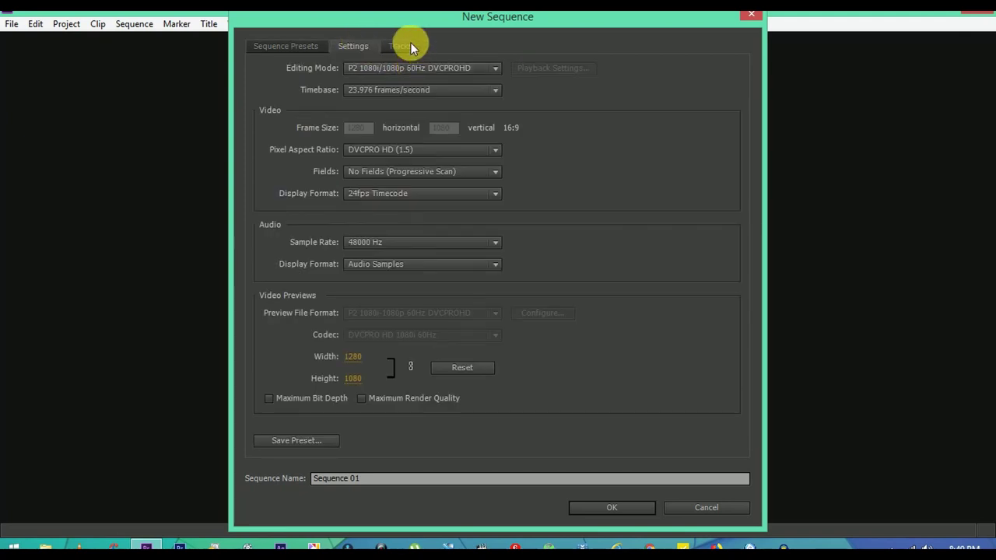
click(400, 45)
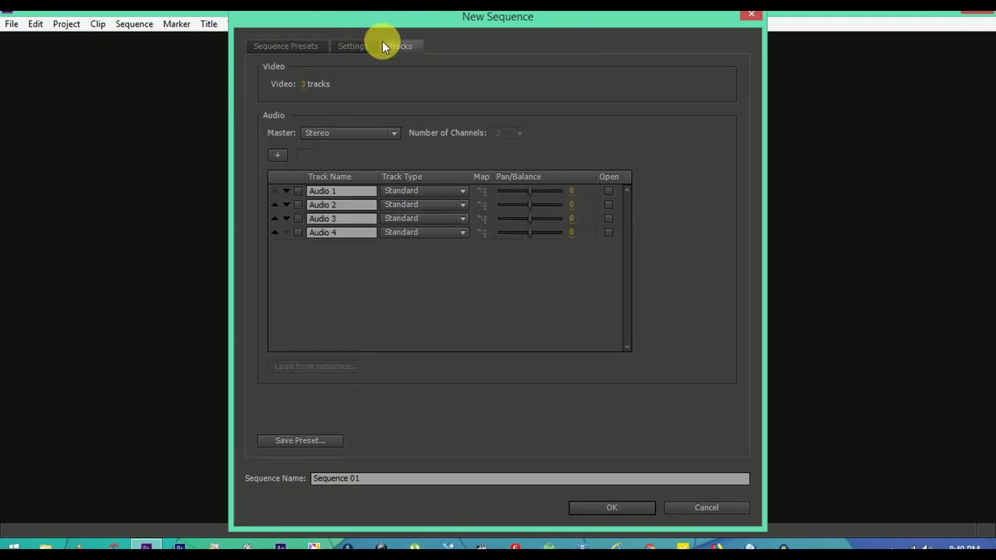
click(359, 44)
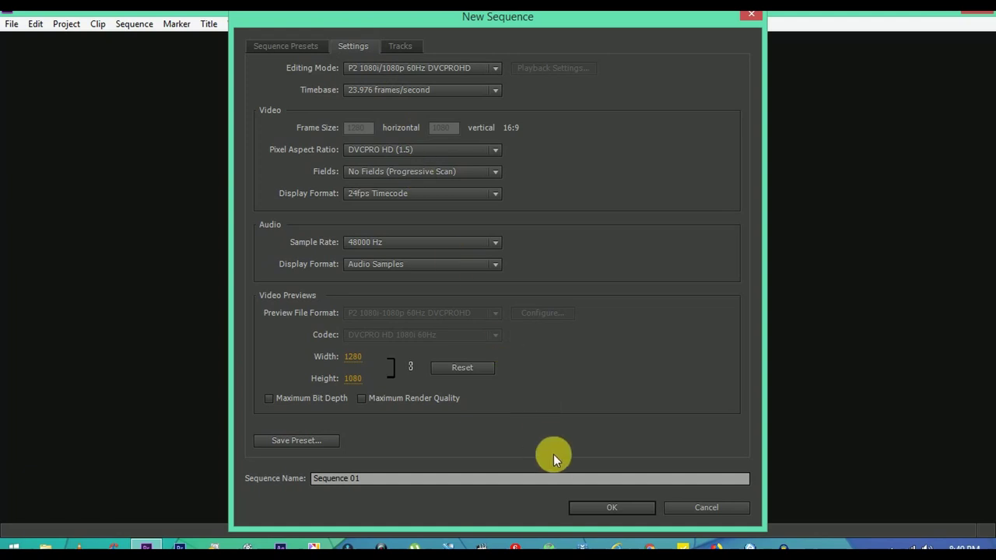
click(604, 511)
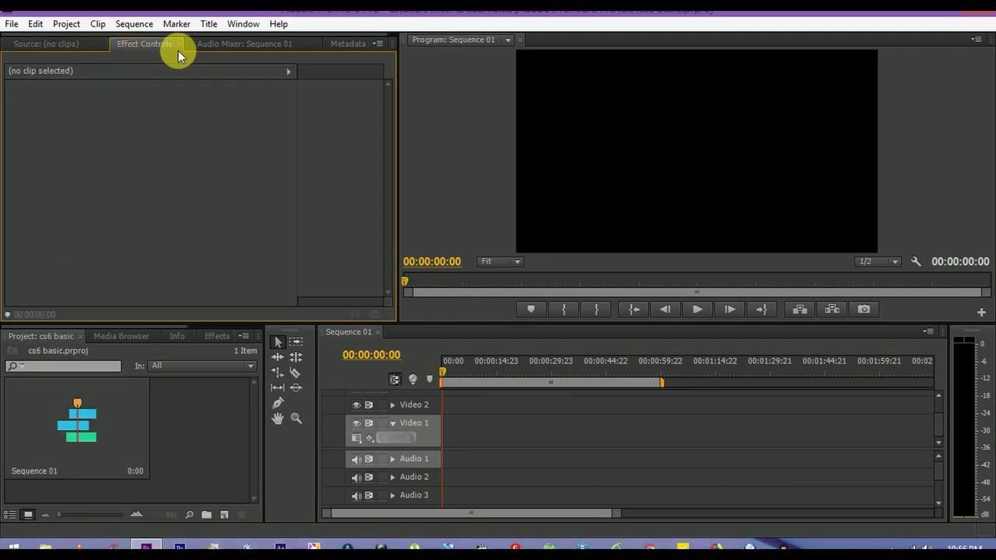
Look through the Audio Mixer and Metadata panels, including the metadata panel options, and return to the Source monitor.
click(222, 42)
click(334, 45)
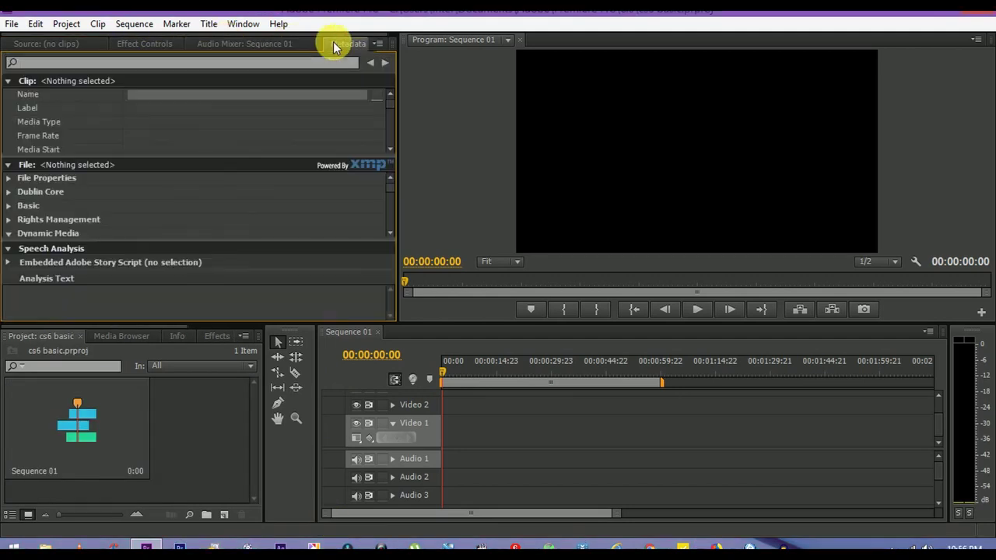
click(45, 45)
click(223, 48)
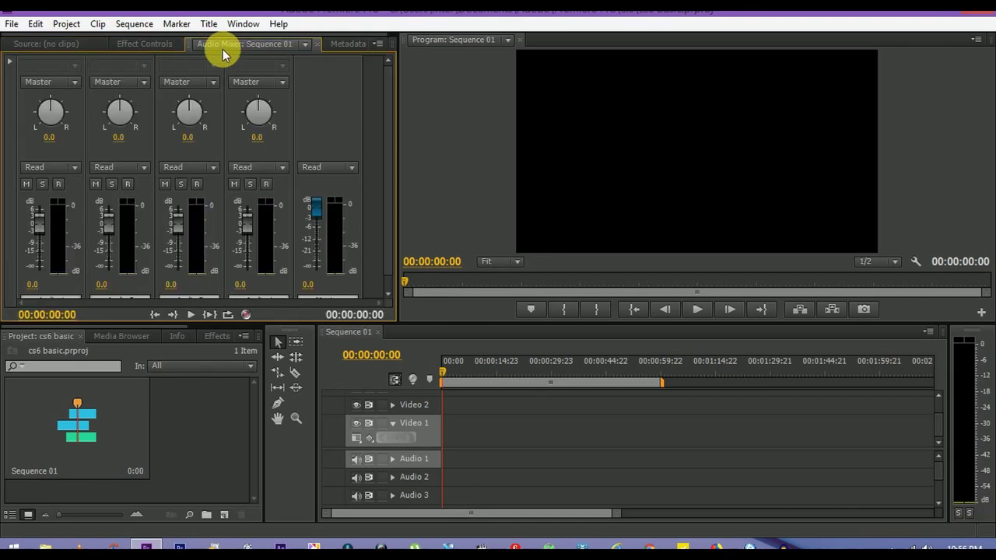
click(346, 43)
click(379, 44)
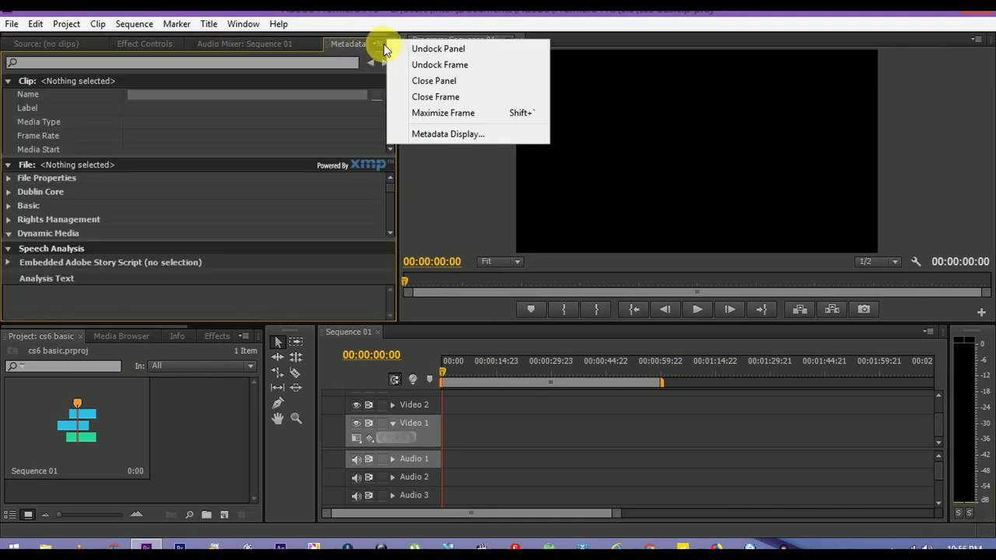
click(347, 44)
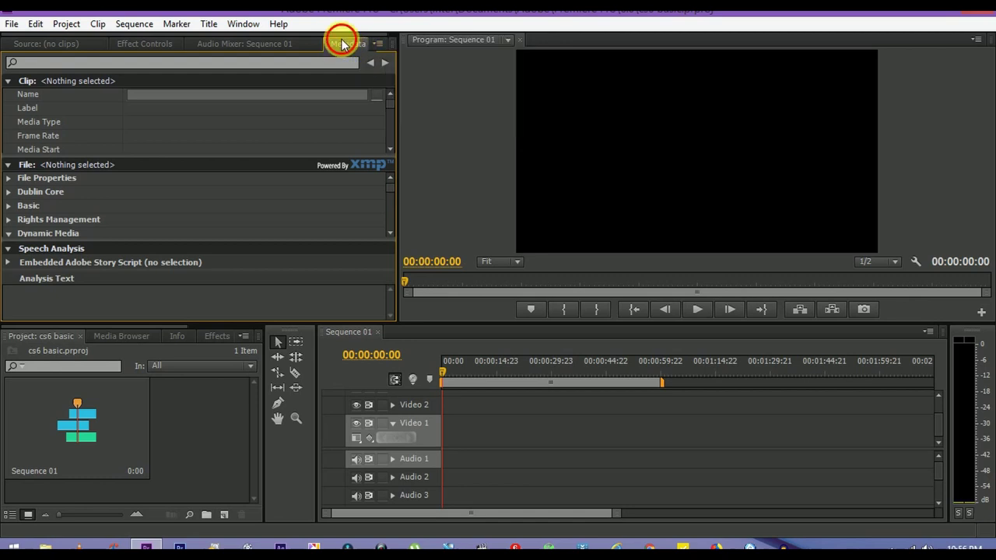
click(45, 43)
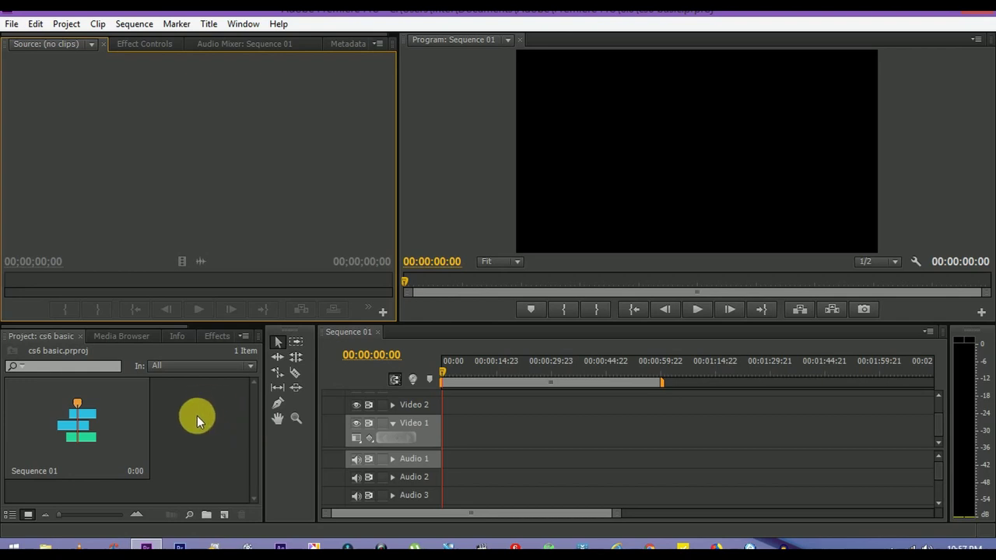
Move the timeline playhead to 15 seconds and look over the sequence's upper video tracks.
click(394, 393)
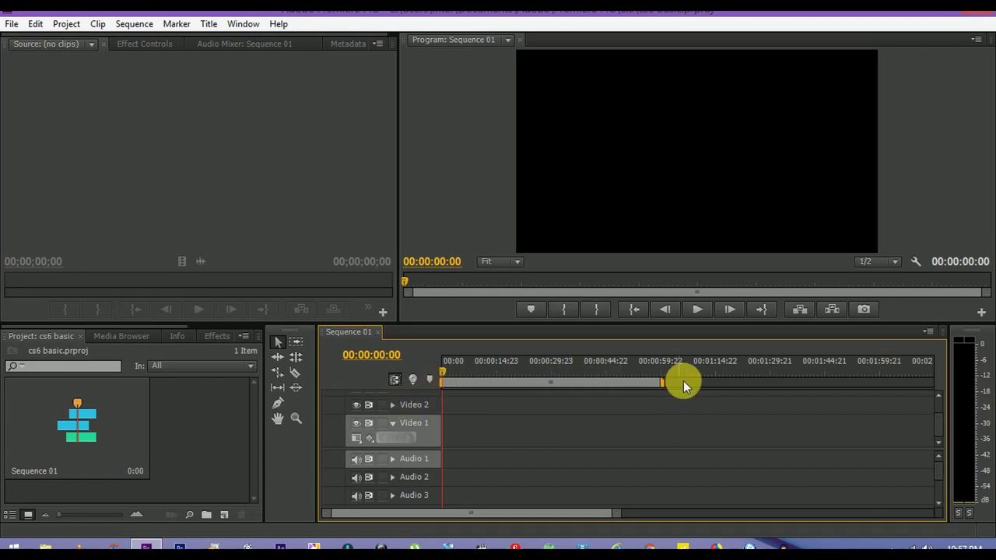
drag(659, 382, 498, 451)
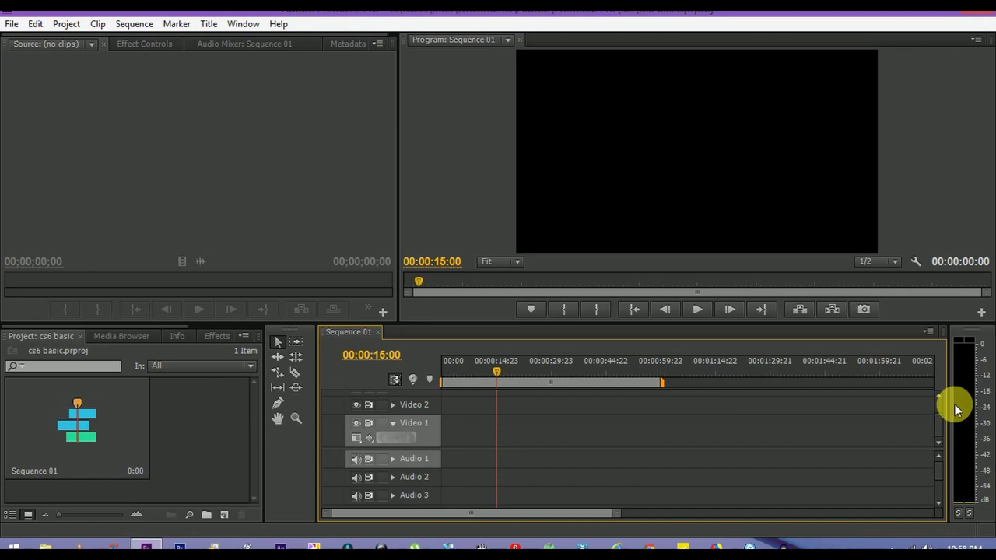
mouse_move(938, 423)
mouse_down()
mouse_move(938, 378)
mouse_move(929, 411)
mouse_up()
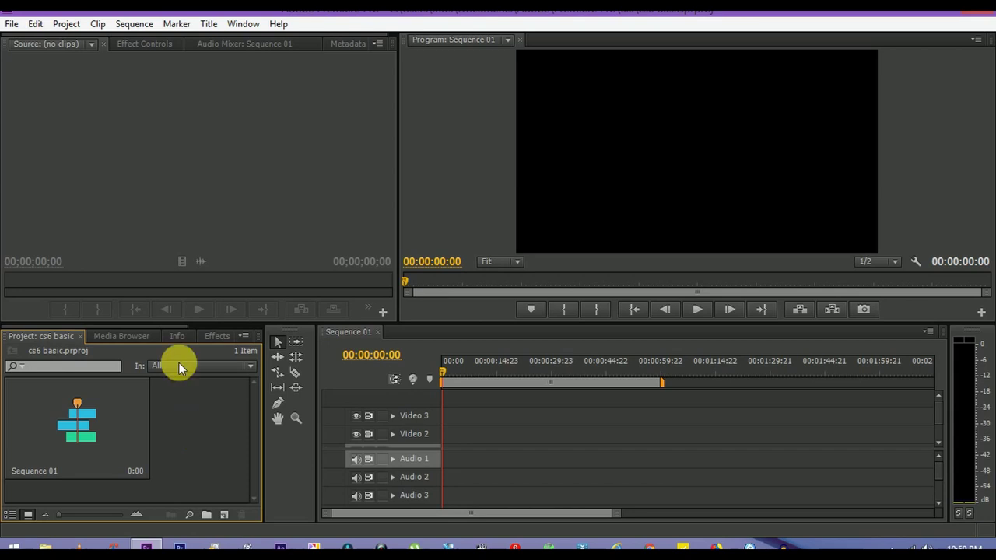
Import the files DSC_0005.MOV through DSC_0040.MOV from the 100SKC__ folder into the project.
click(11, 23)
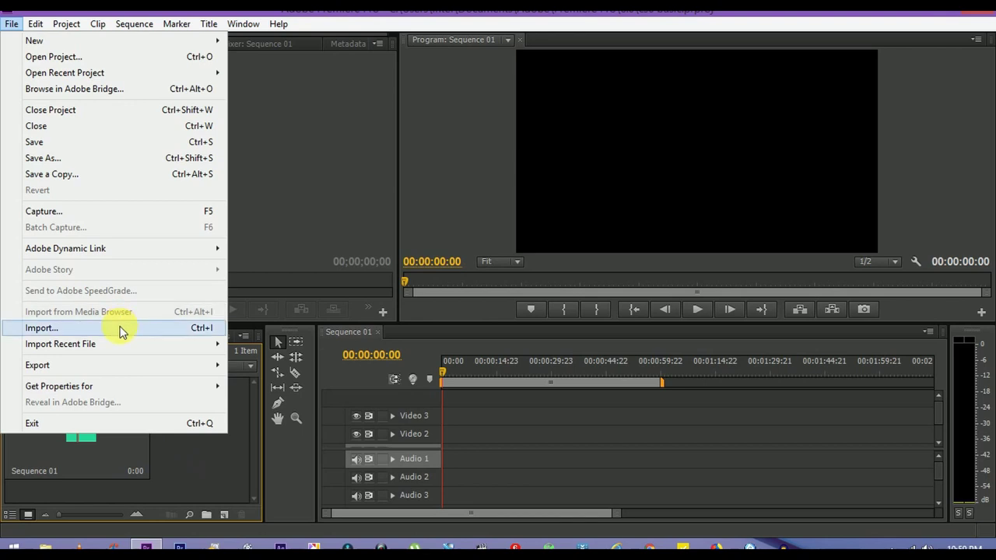
click(209, 458)
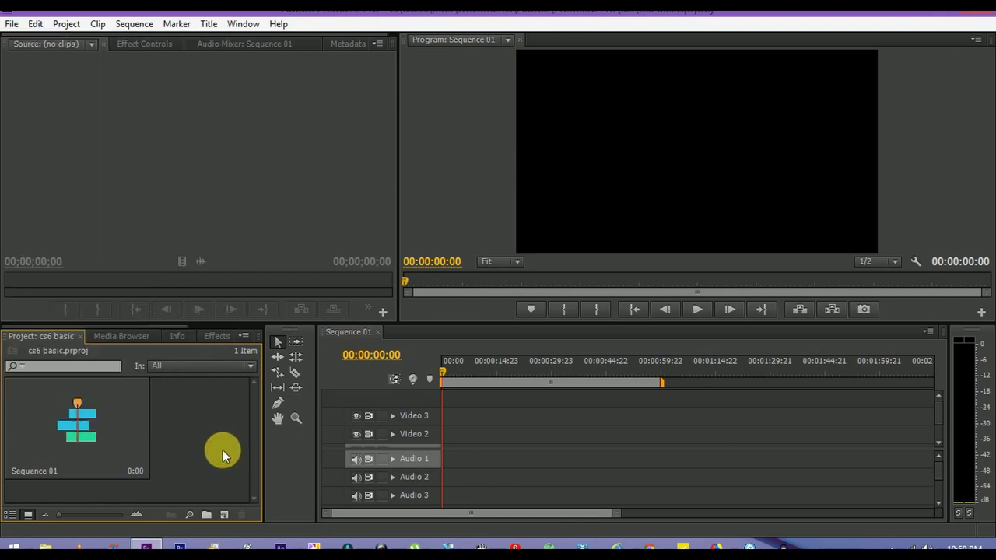
double_click(222, 450)
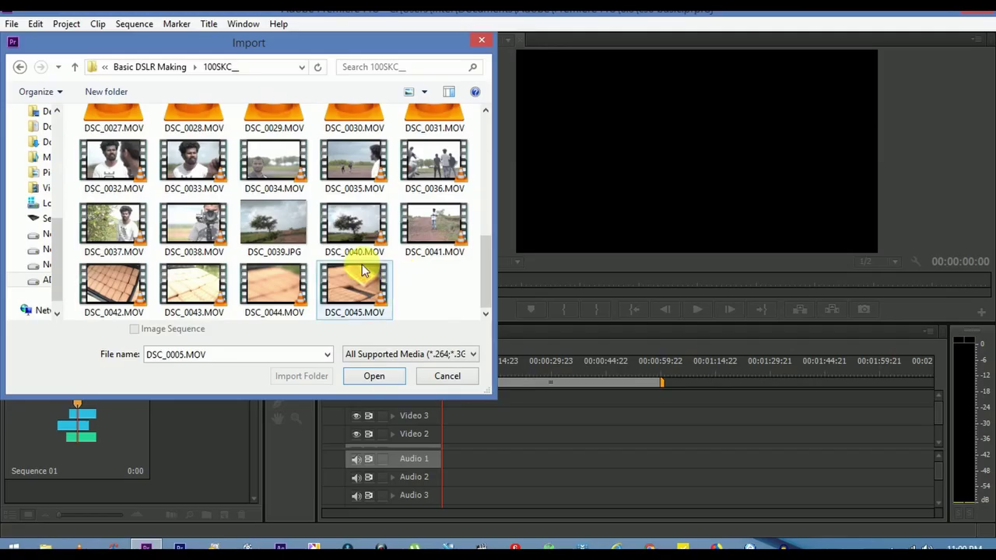
shift+click(372, 235)
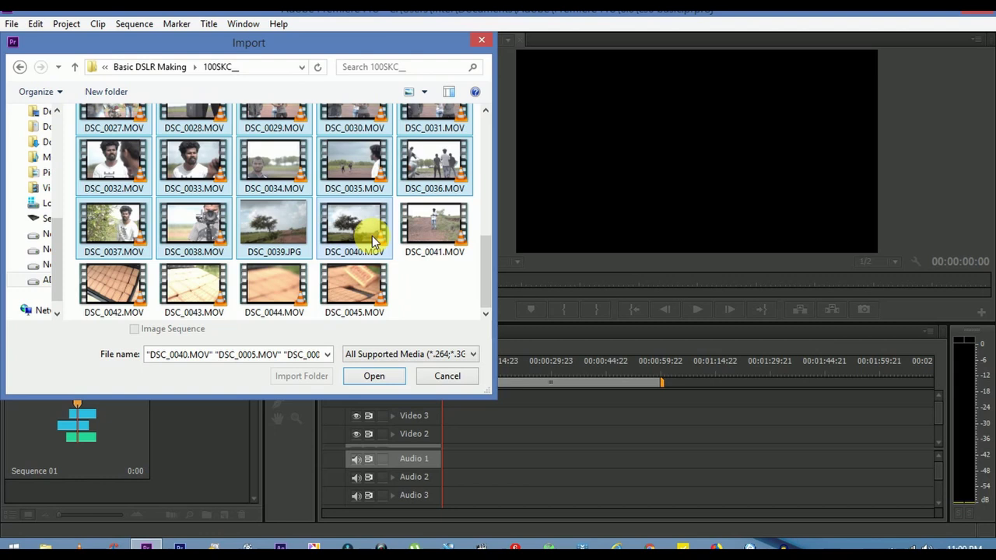
click(373, 375)
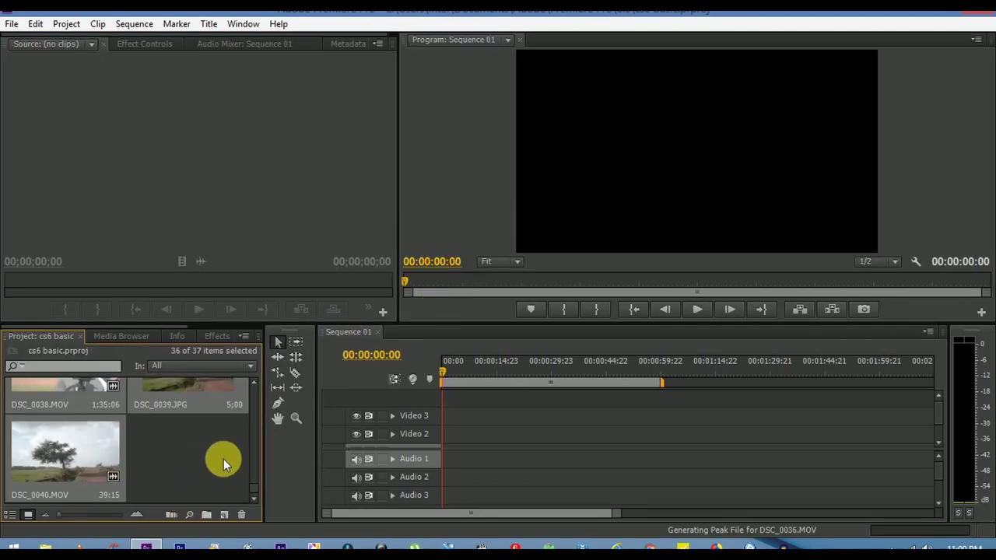
click(224, 459)
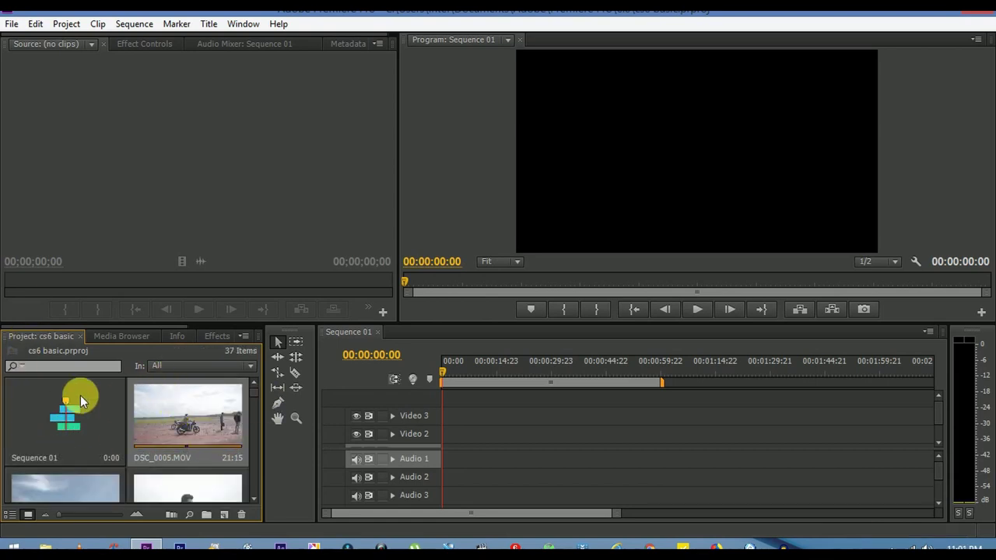
Open DSC_0005.MOV in the Source monitor, try placing a clip near the start of the timeline, and delete it.
double_click(181, 416)
drag(122, 132, 460, 463)
key(Return)
drag(579, 492, 456, 415)
key(Delete)
click(134, 24)
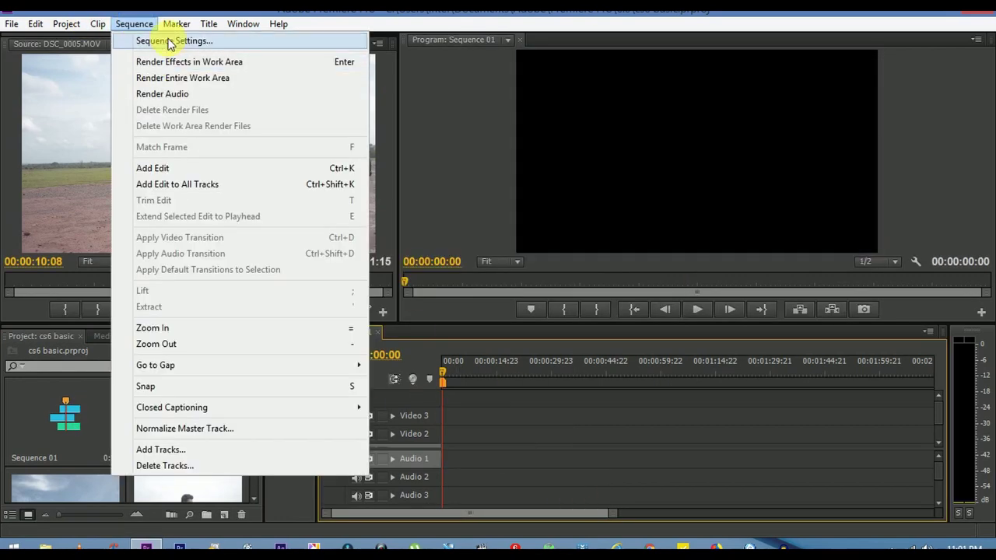
click(132, 428)
right_click(133, 428)
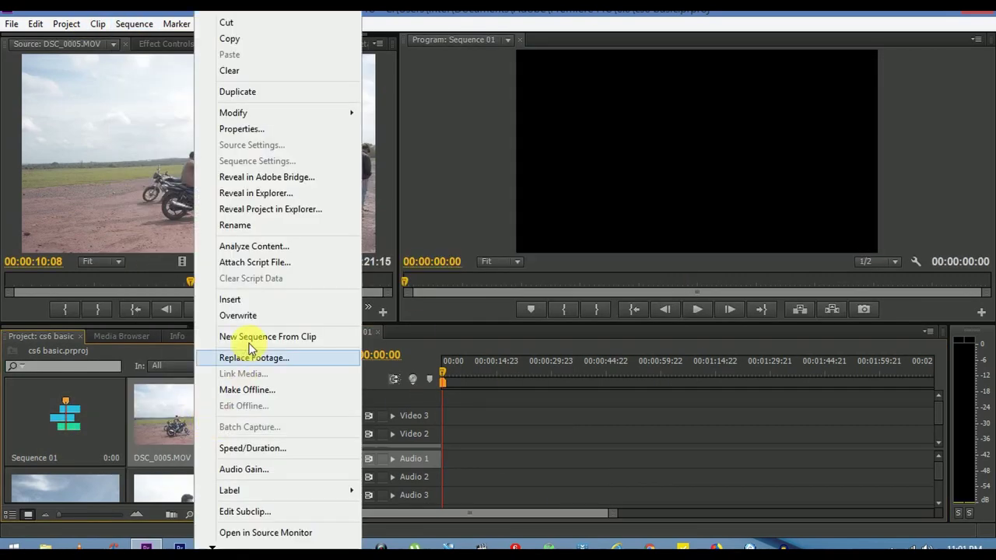
click(137, 424)
scroll(179, 451, down, 5)
right_click(181, 451)
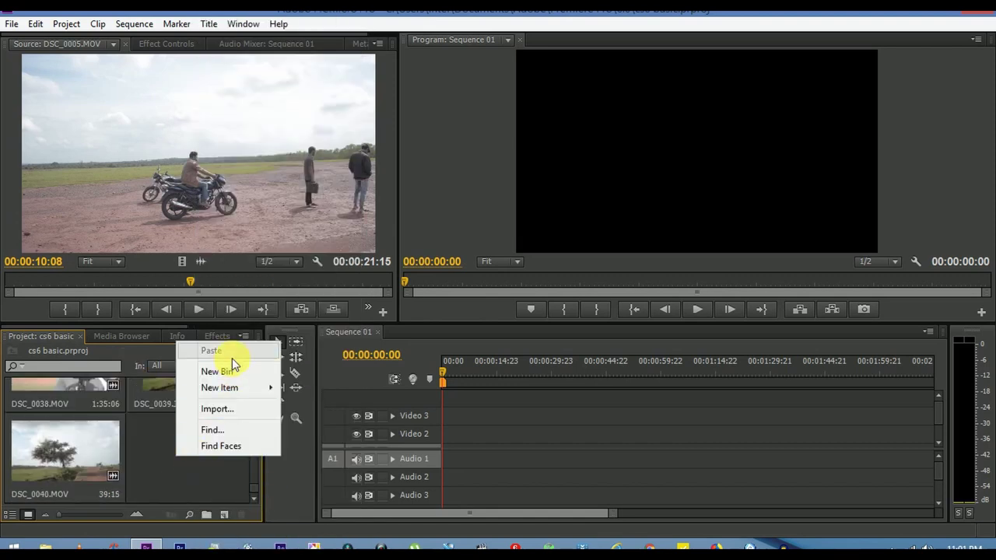
mouse_move(256, 388)
click(338, 392)
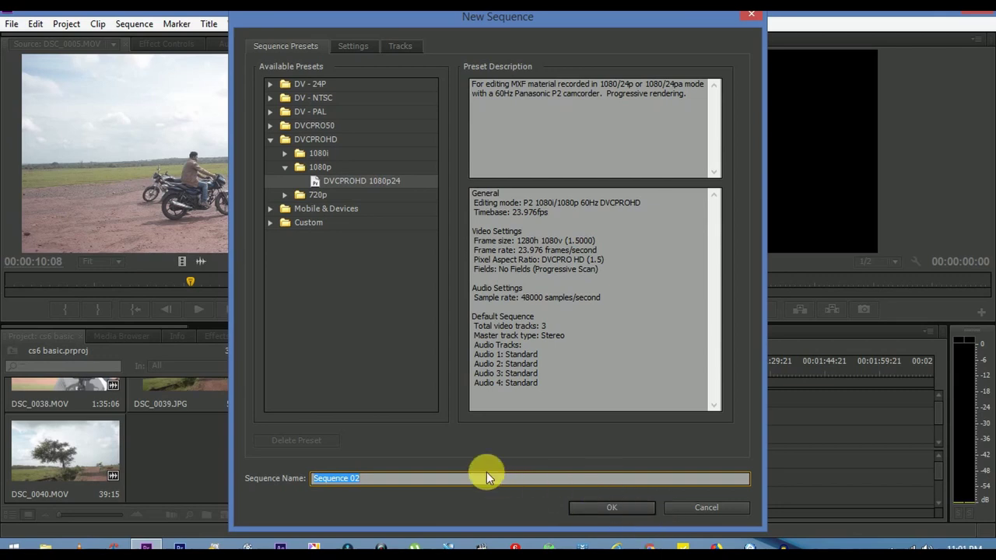
click(703, 508)
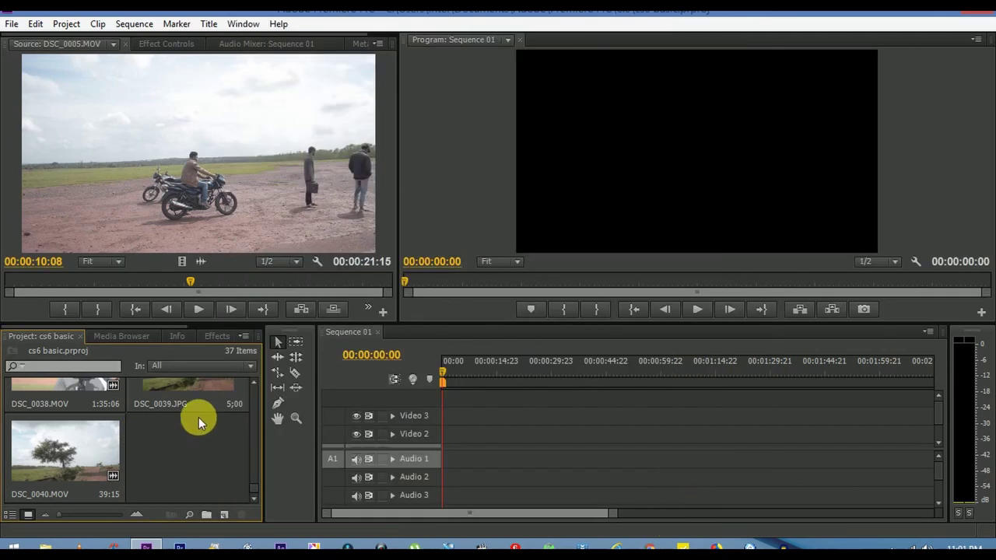
Try placing DSC_0039.JPG at the start of Video 2 and trimming it, undo both edits, and try adding DSC_0038.MOV.
drag(164, 382, 460, 436)
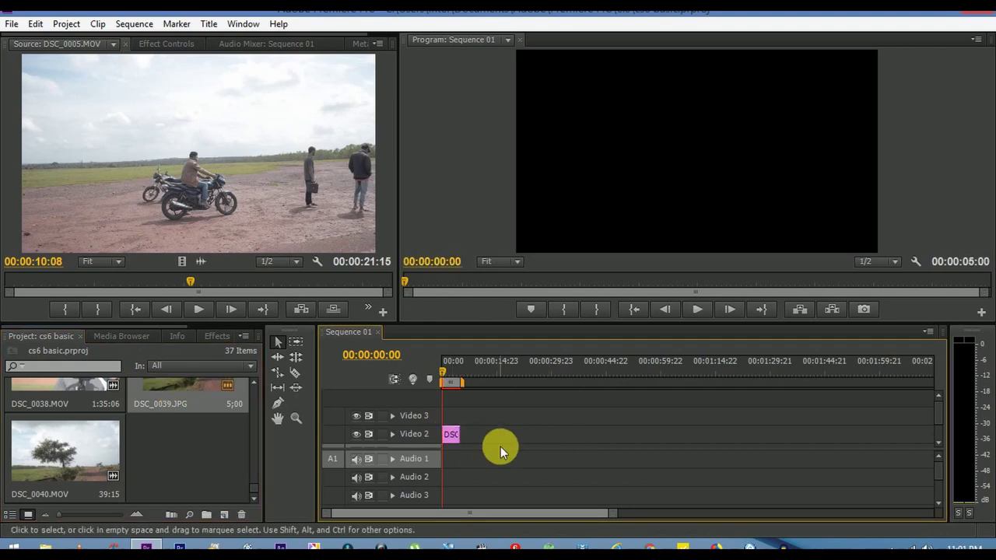
key(backslash)
drag(487, 375, 545, 377)
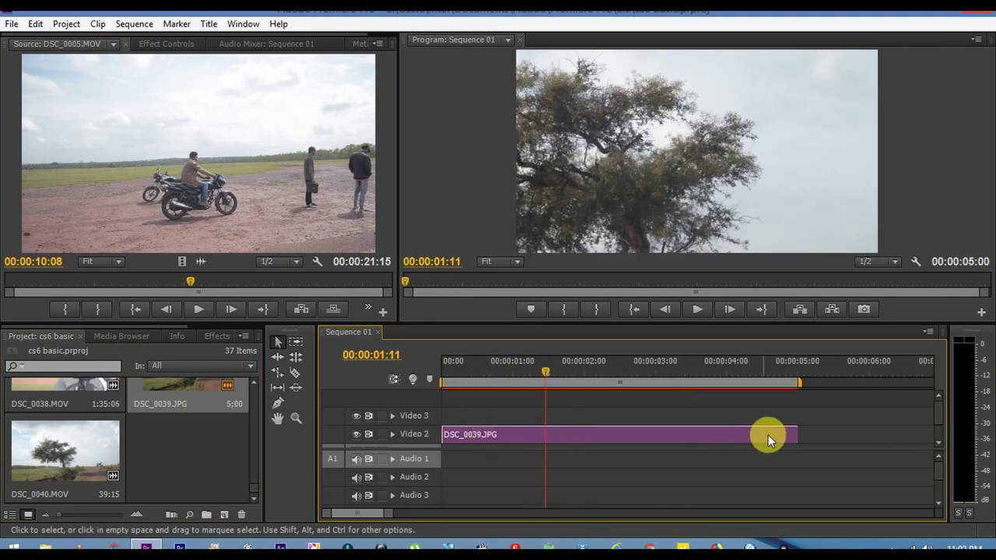
drag(803, 442, 477, 422)
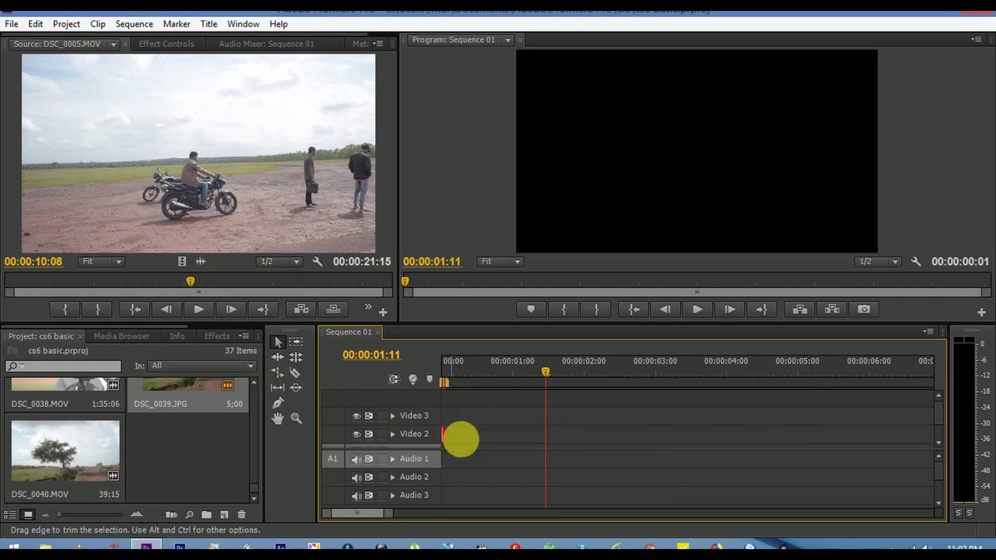
key(ctrl+z)
key(ctrl+z)
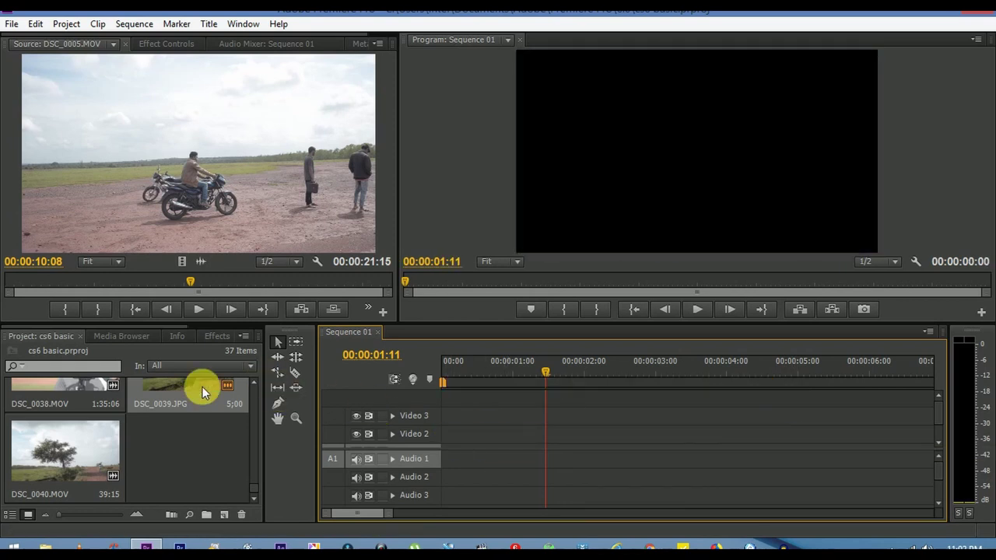
drag(50, 384, 433, 455)
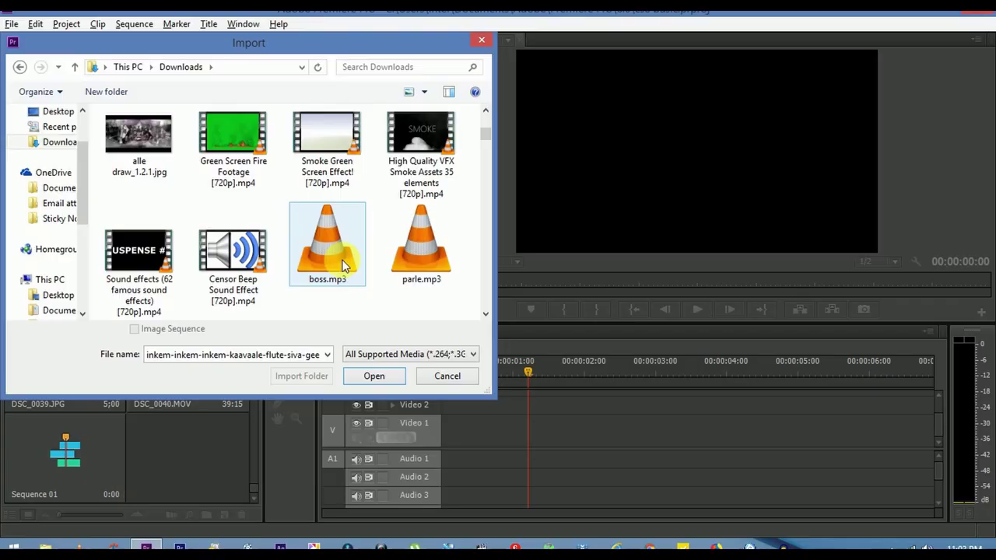
Import the KGF X RATSASAN BGM MIX video from the Downloads folder and mark a new In point in the Source monitor.
scroll(342, 257, down, 2)
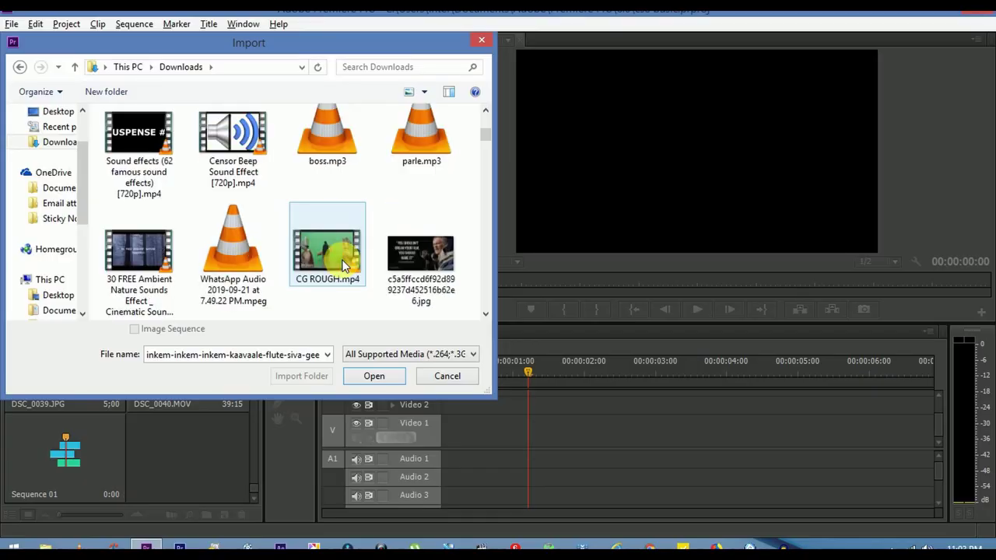
scroll(343, 264, down, 1)
double_click(150, 269)
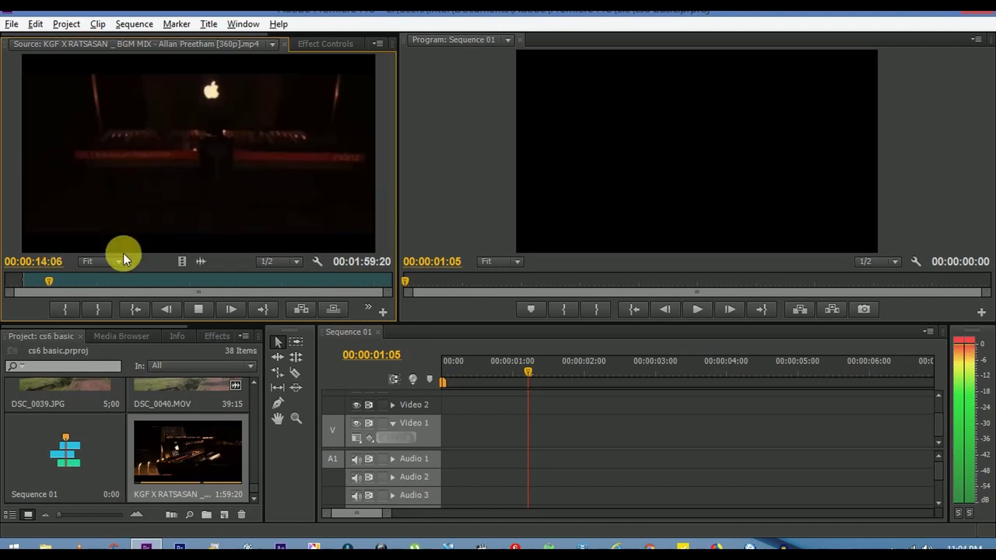
drag(50, 281, 48, 274)
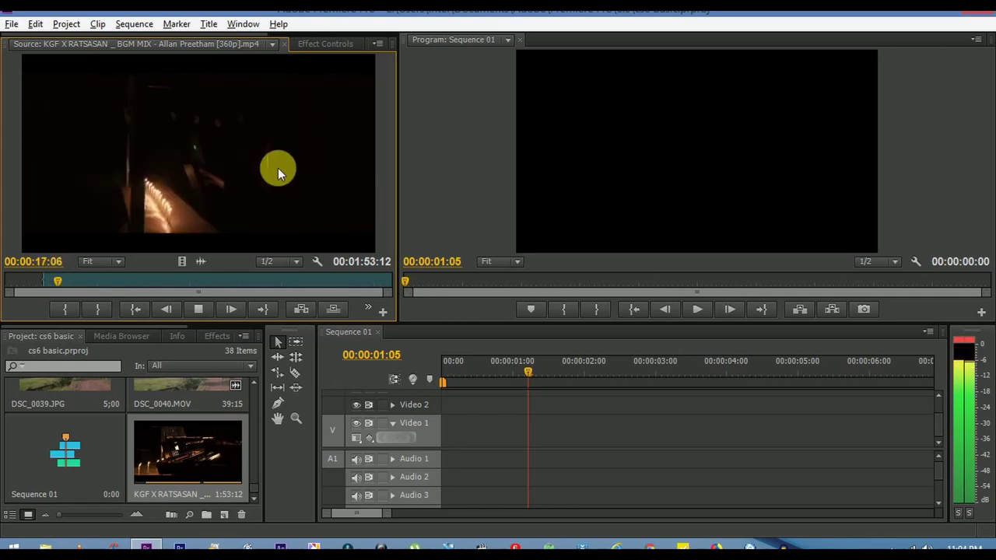
Move further along the KGF X RATSASAN video in the Source monitor, and load DSC_0006.MOV there for viewing.
drag(63, 288, 205, 284)
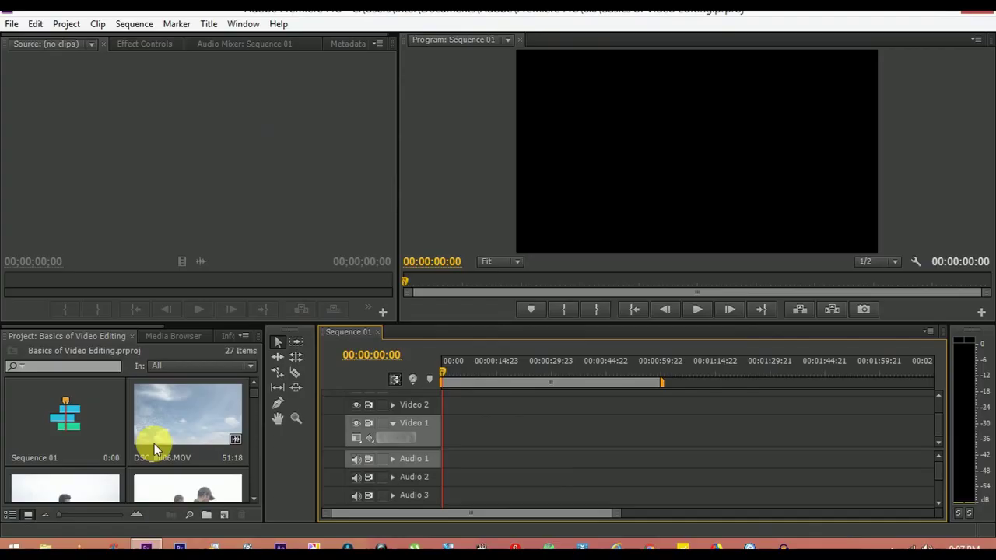
double_click(159, 424)
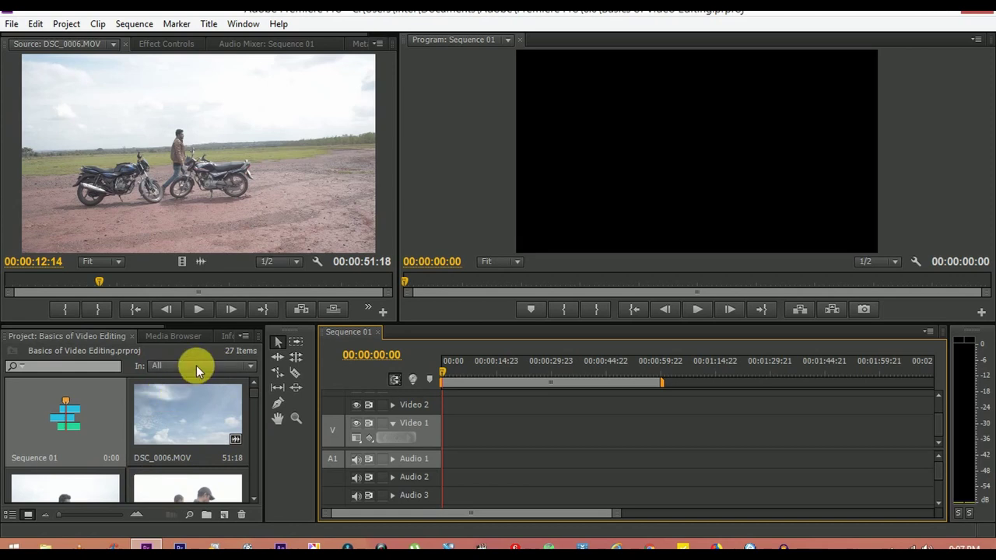
Open DSC_0012.MOV in the Source monitor, mark its In point at 00:00:00:23, and mark an Out point during playback.
scroll(200, 432, down, 5)
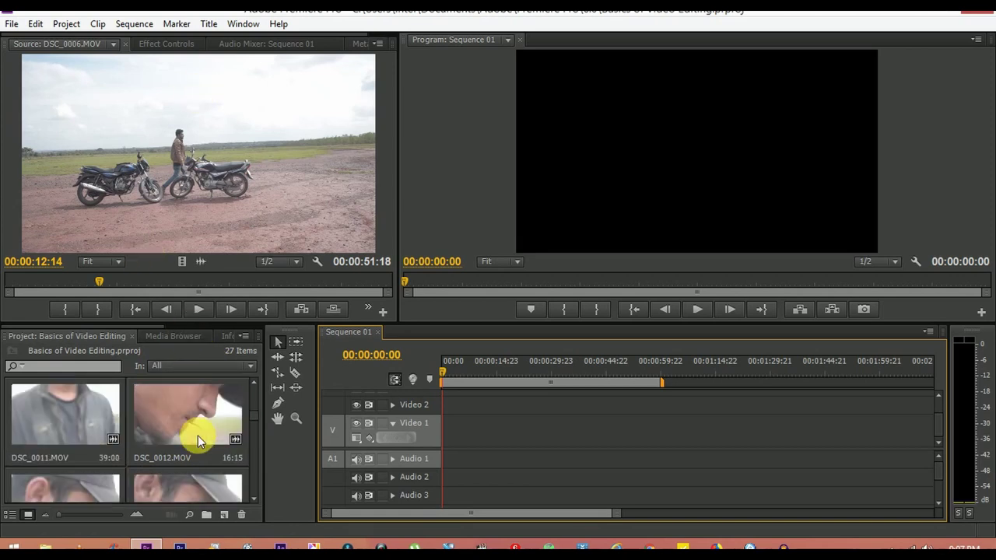
double_click(173, 426)
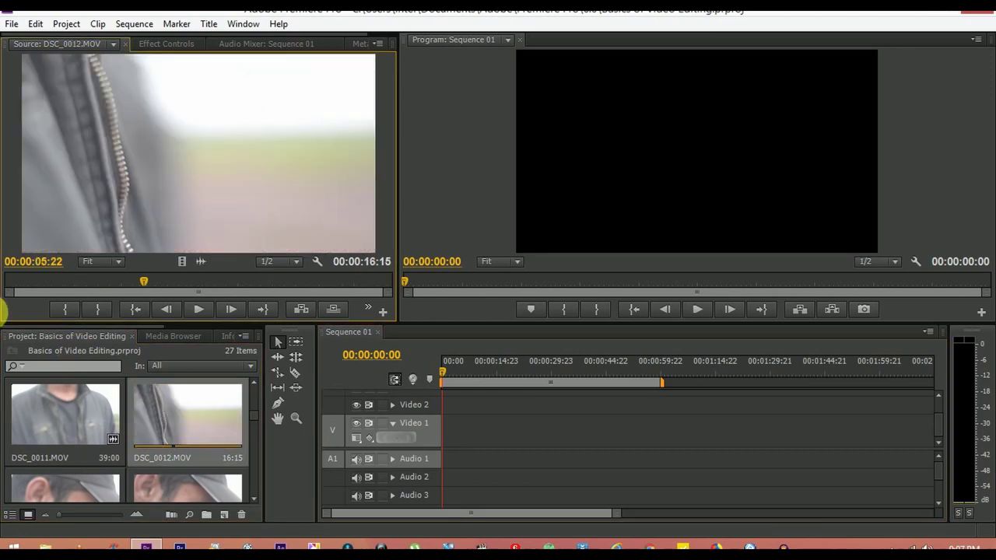
drag(95, 280, 10, 291)
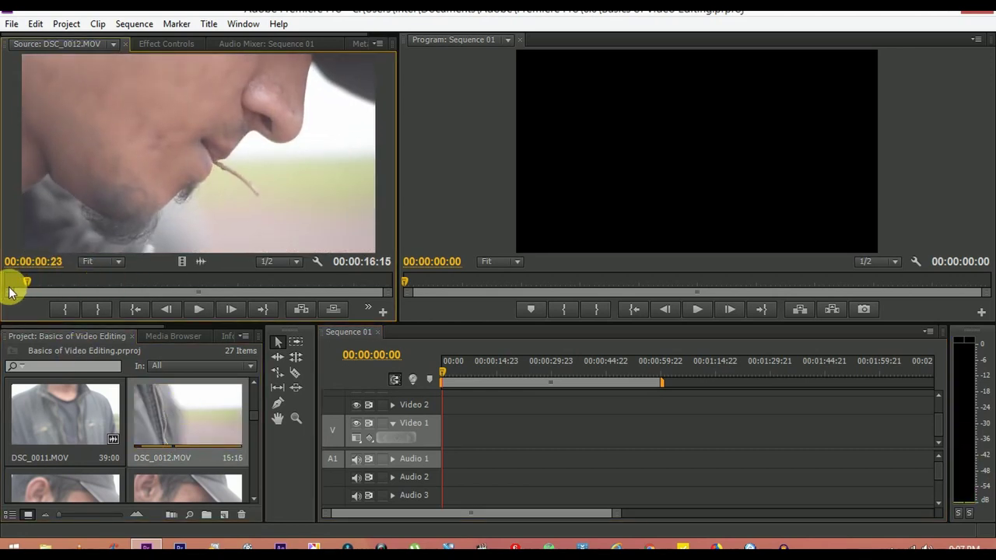
key(i)
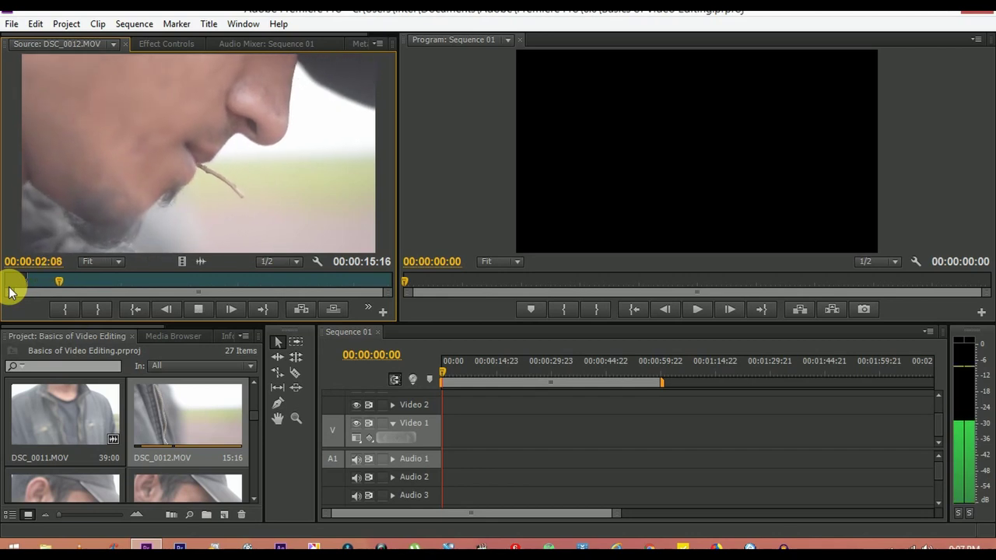
key(space)
key(o)
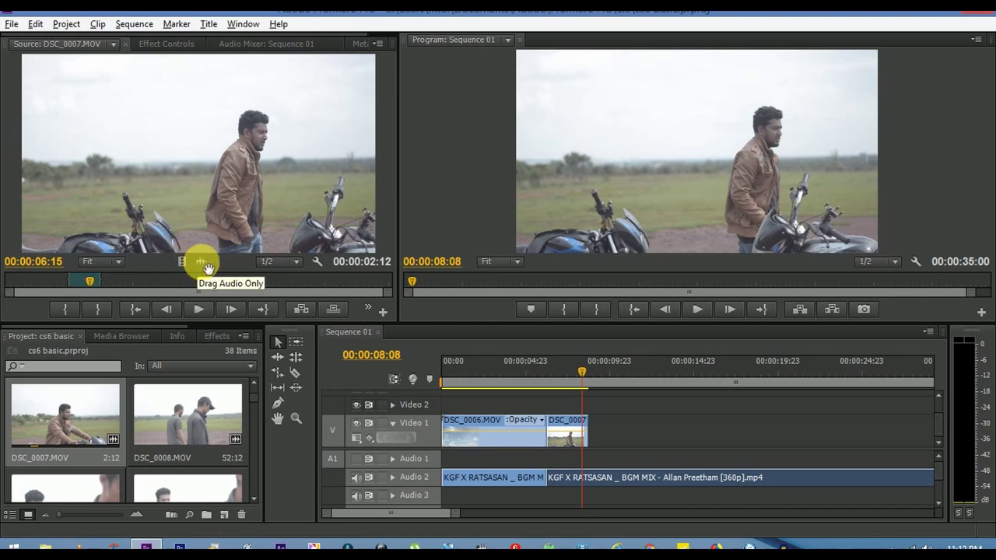
Try placing only the video of DSC_0007.MOV after the Video 1 clips, undo back to DSC_0006.MOV alone, and add DSC_0007.MOV directly behind it.
drag(187, 267, 593, 434)
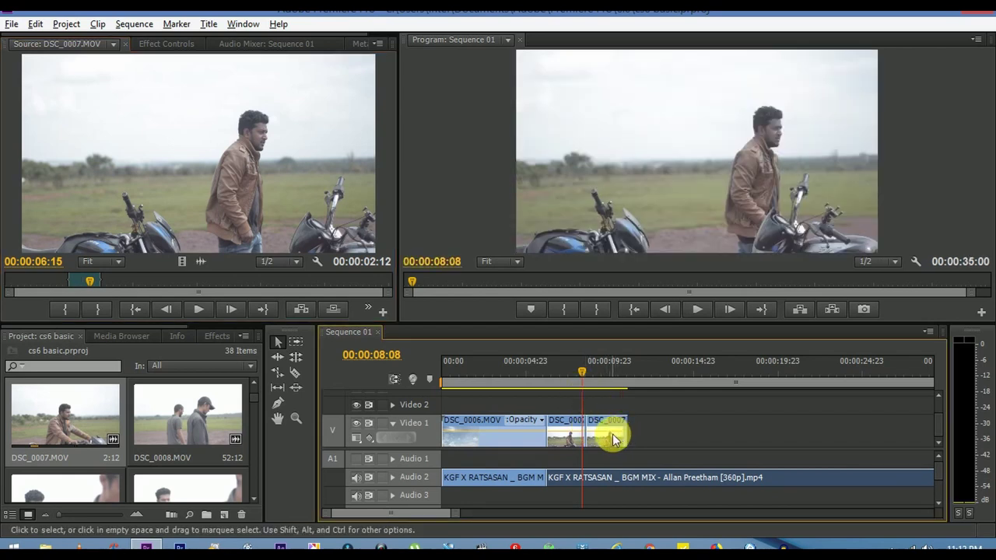
drag(610, 443, 616, 448)
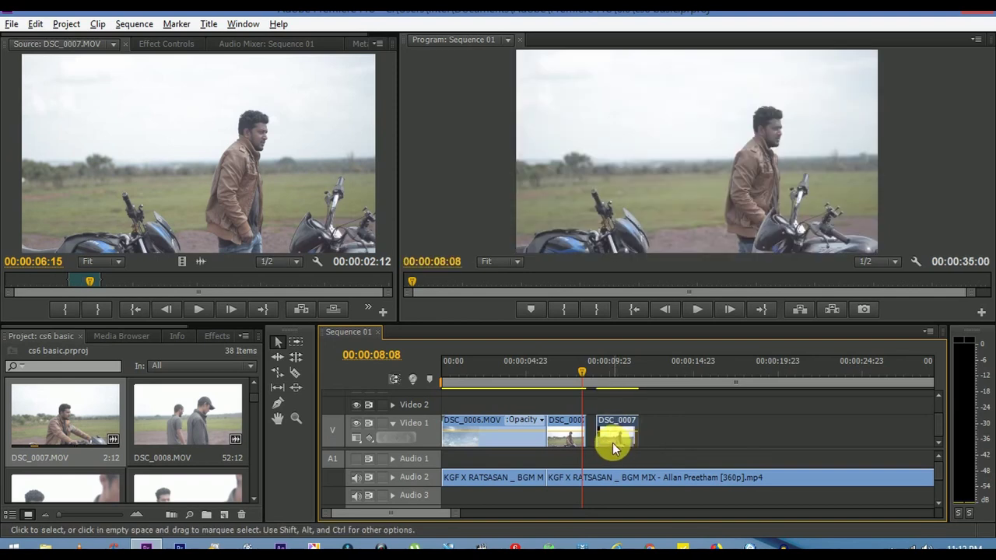
key(ctrl+z)
key(ctrl+z)
key(ctrl+z)
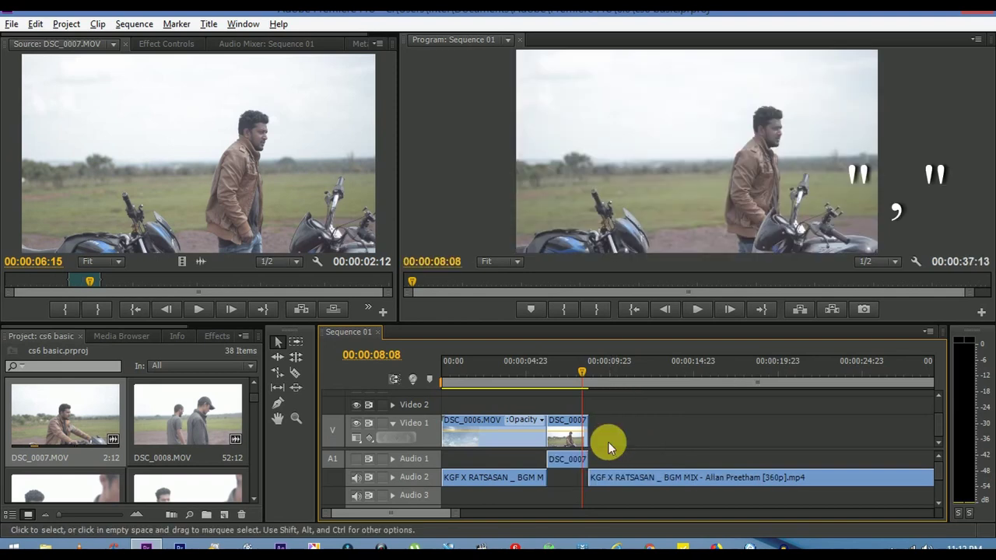
key(ctrl+z)
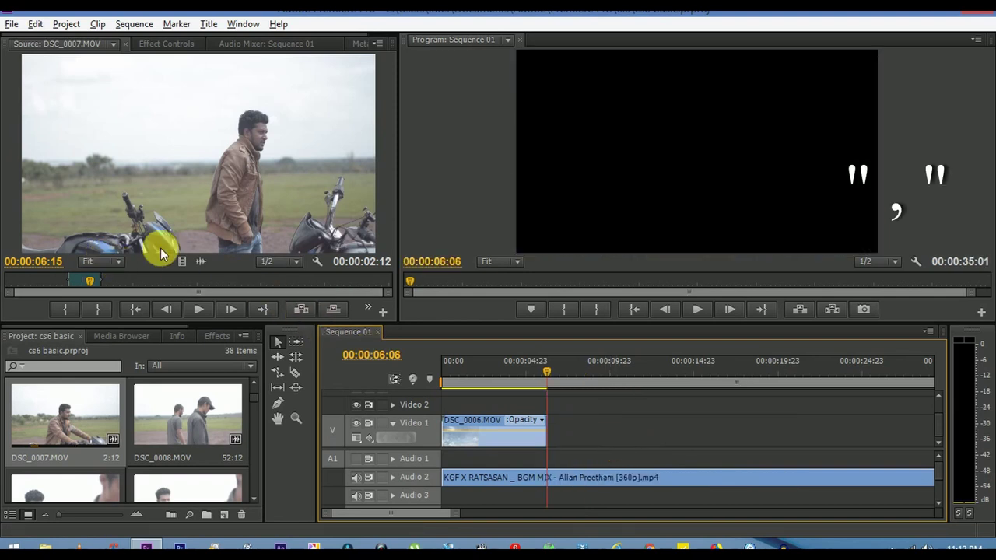
drag(222, 291, 549, 438)
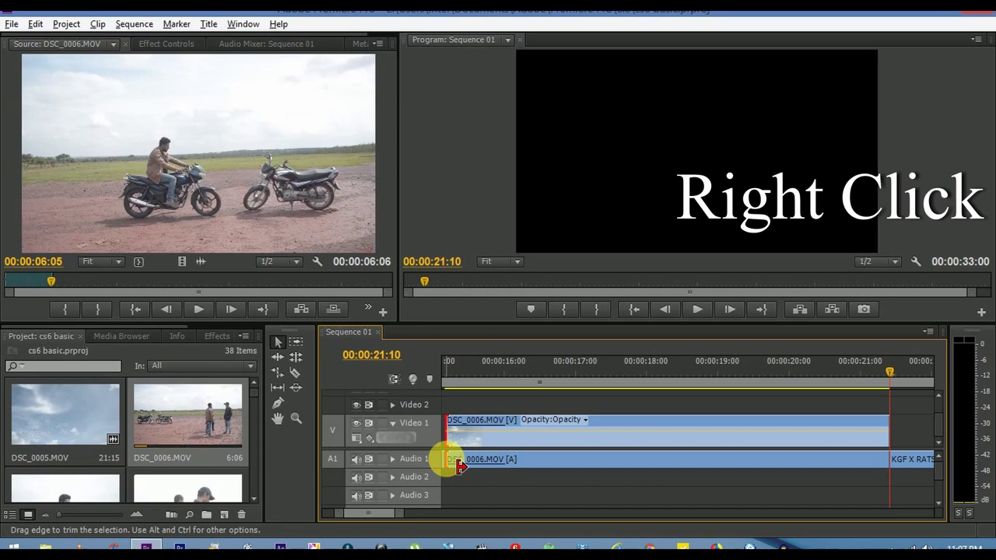
Unlink the video and audio of the DSC_0006.MOV clip on the timeline and trim the start of its audio separately.
right_click(519, 442)
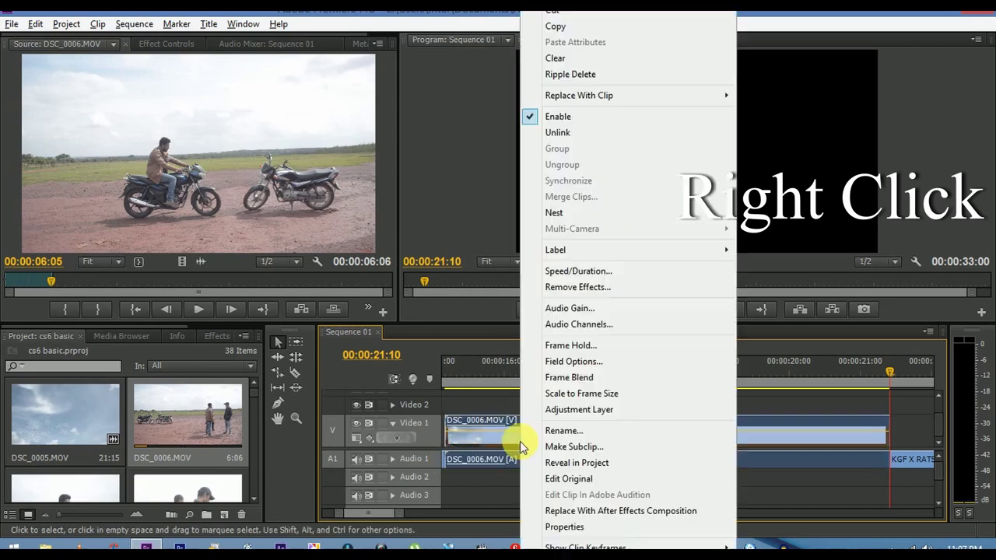
click(587, 132)
drag(460, 465, 671, 475)
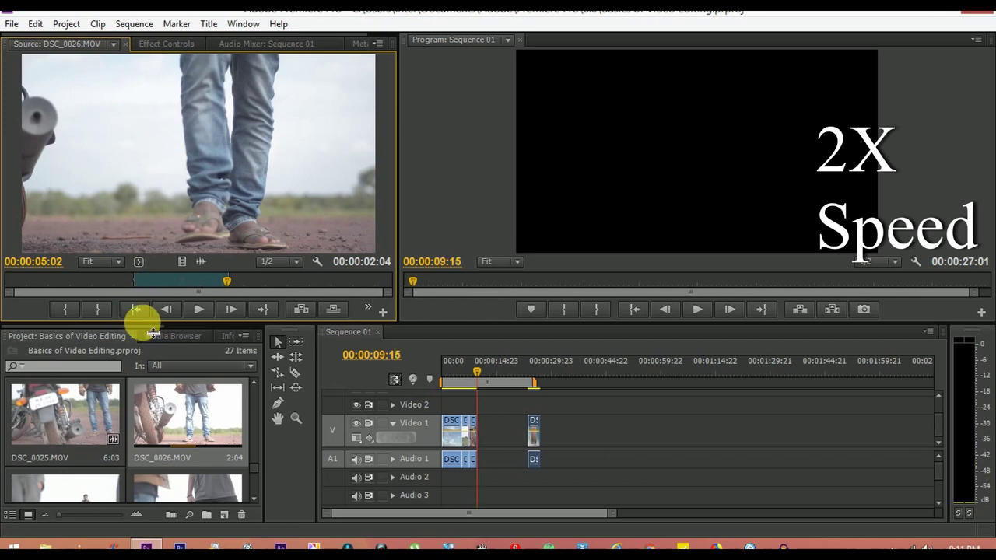
Trim the end of the DSC_0026.MOV clip on the timeline to 00:00:09:01.
drag(611, 512, 439, 513)
drag(624, 356, 644, 374)
drag(664, 438, 657, 447)
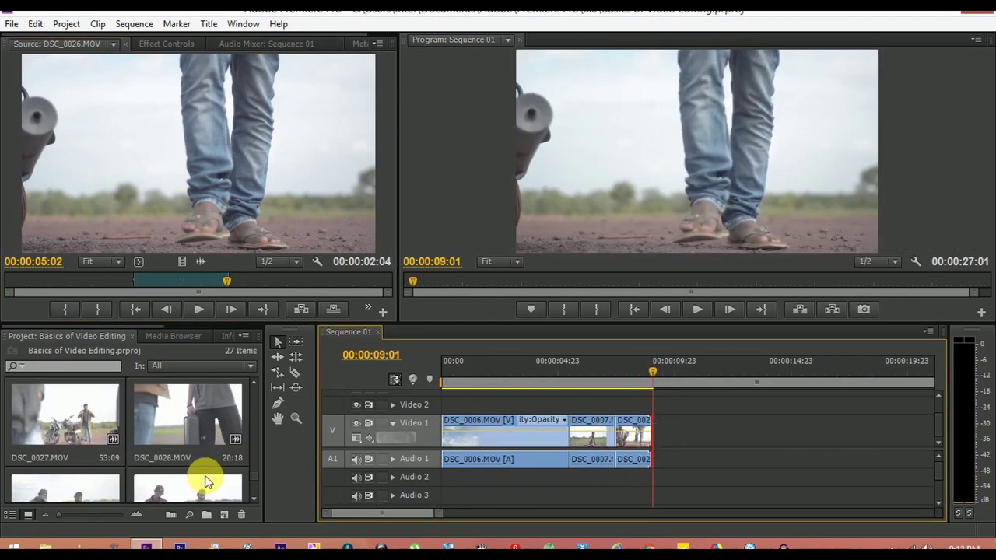
Move the DSC_0012.MOV clip on Video 1 so that it directly follows the DSC_0026.MOV clip.
scroll(214, 460, up, 7)
drag(437, 513, 498, 513)
drag(706, 435, 554, 436)
Mark an In point near the start of DSC_0018.MOV and an Out point at 00:00:03:07, and add that range after the DSC_0012.MOV clip.
scroll(234, 443, down, 2)
double_click(213, 450)
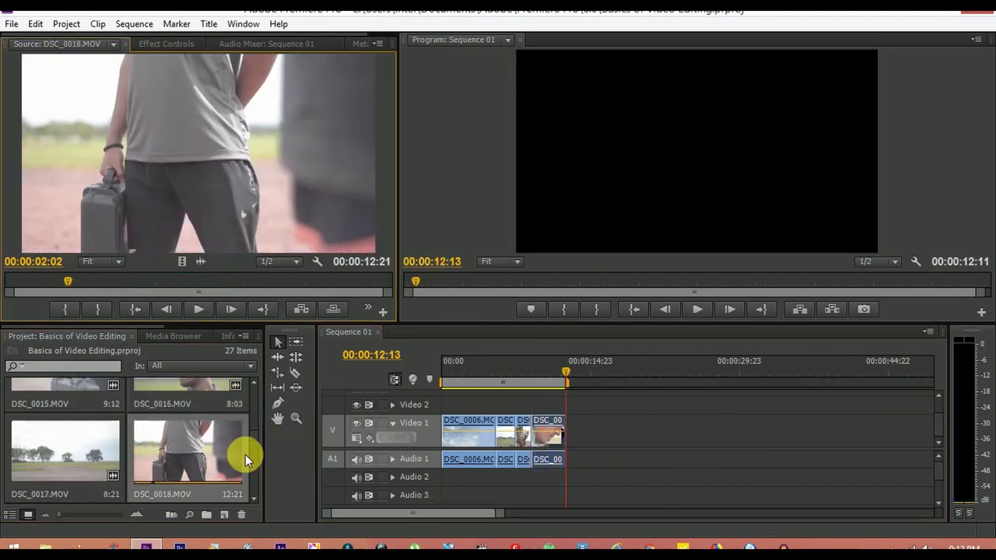
click(27, 283)
key(i)
key(space)
key(space)
key(o)
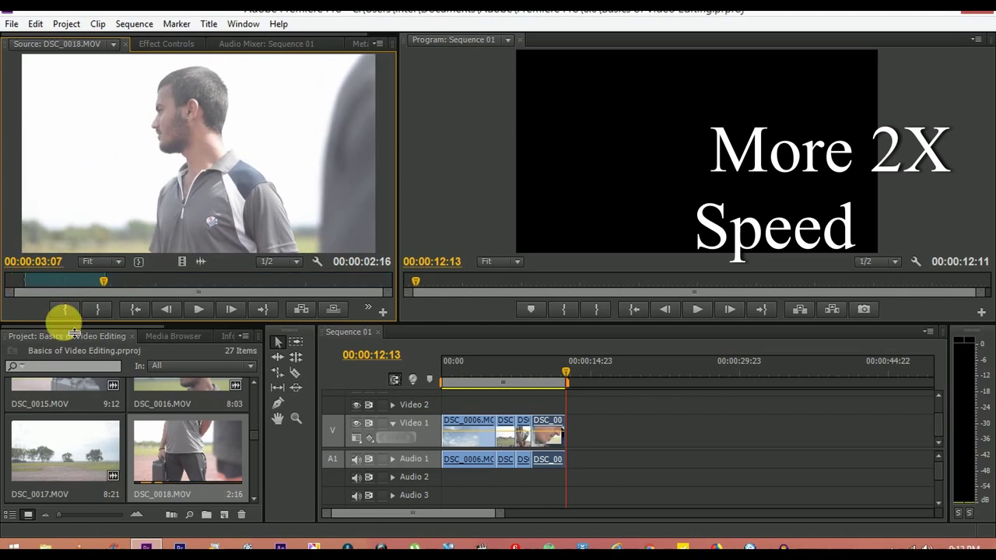
drag(503, 513, 459, 513)
Open DSC_0022.MOV in the Source monitor and go to its beginning.
scroll(195, 471, down, 5)
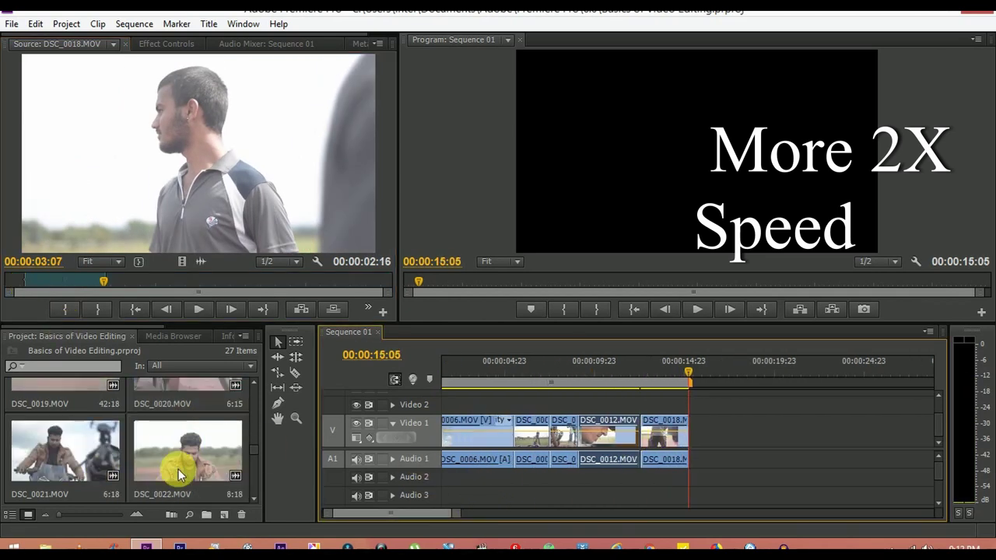
double_click(179, 467)
click(9, 283)
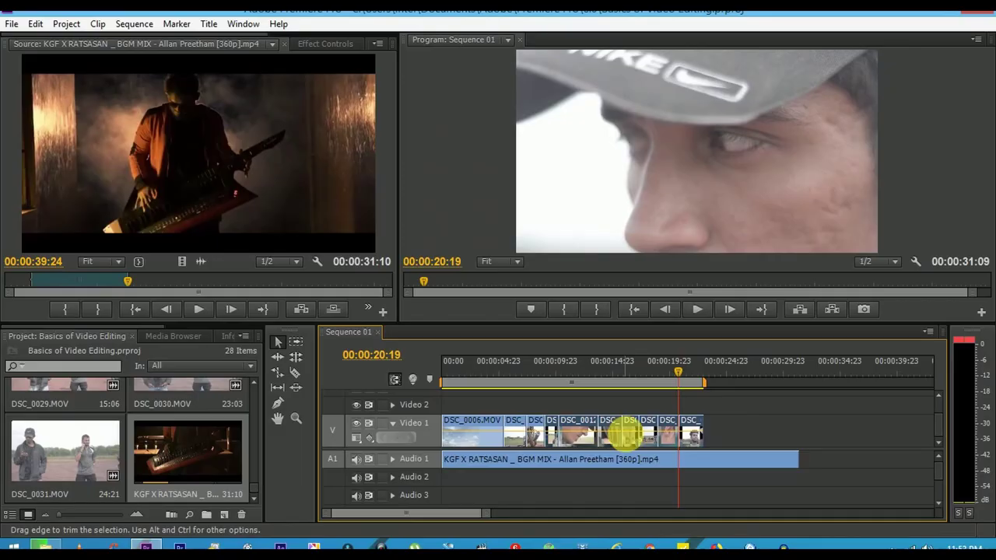
Shift the clips behind DSC_0026.MOV on Video 1 later in time to open a gap after it.
drag(482, 513, 451, 513)
mouse_move(499, 383)
mouse_down()
mouse_move(409, 376)
mouse_move(475, 395)
mouse_move(462, 391)
mouse_move(491, 385)
mouse_up()
drag(530, 441, 600, 440)
Slow the DSC_0026.MOV clip on the timeline to 42.22 % speed, giving it a duration of 00:00:03:18.
right_click(484, 439)
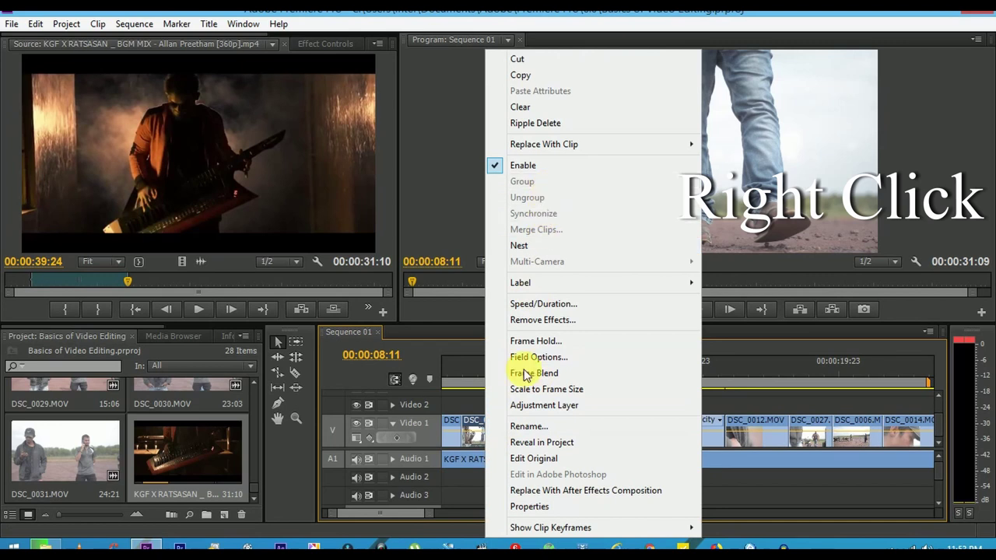
click(560, 305)
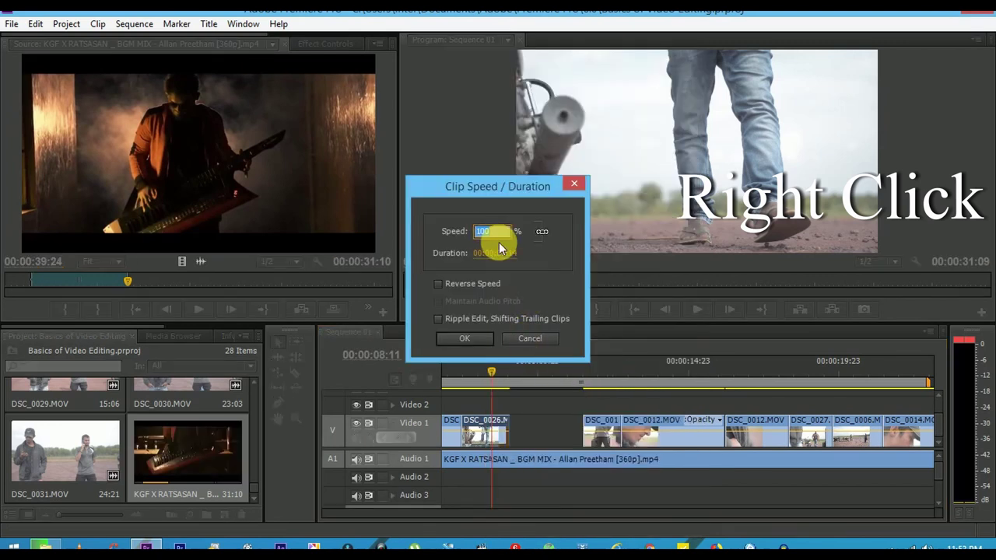
drag(514, 253, 496, 259)
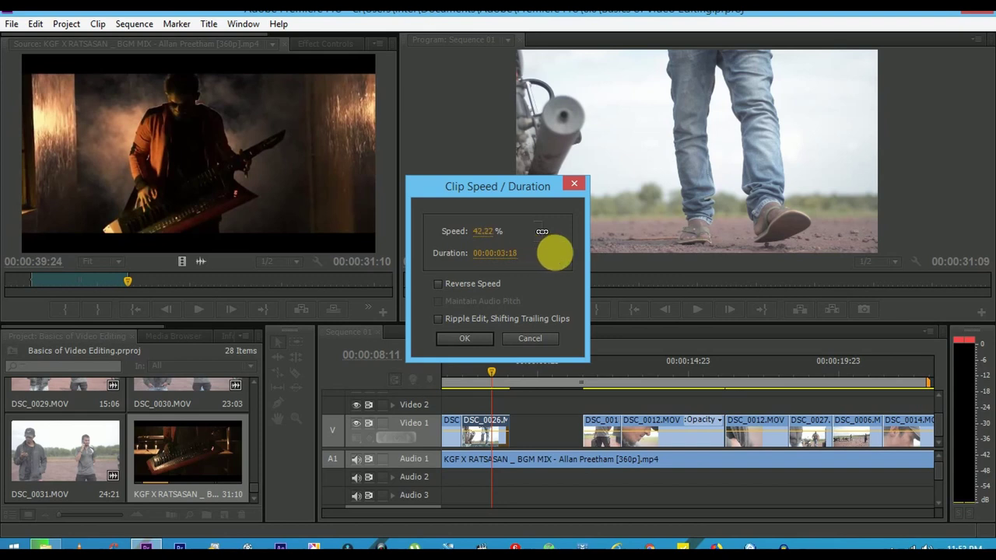
click(466, 340)
Play the sequence through the slowed DSC_0026.MOV clip to check its motion.
drag(491, 393, 465, 376)
scroll(474, 380, up, 3)
key(space)
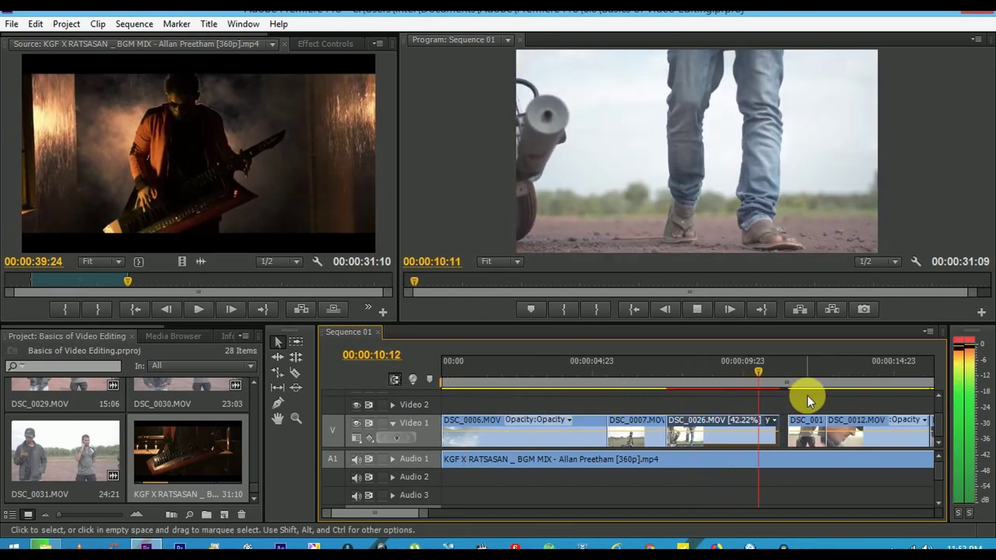
key(space)
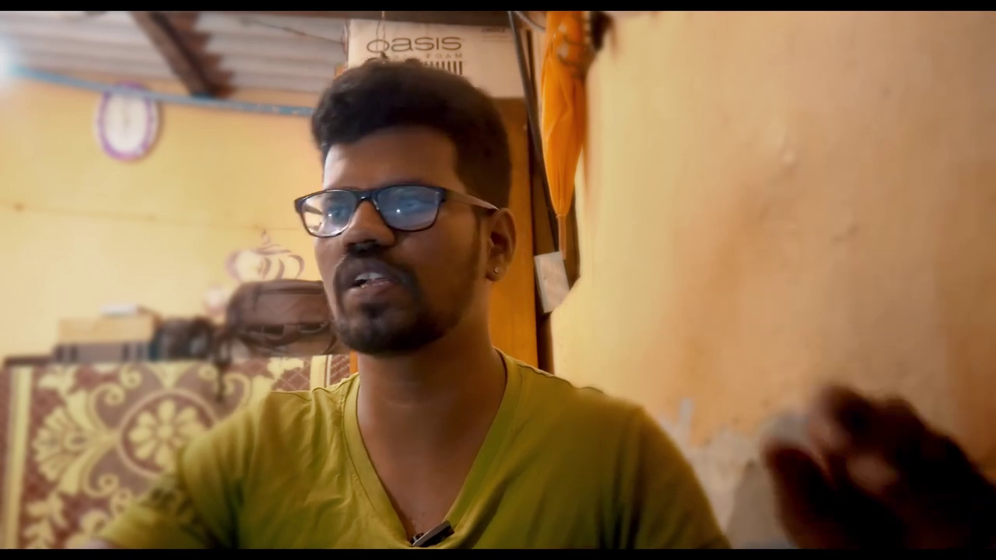